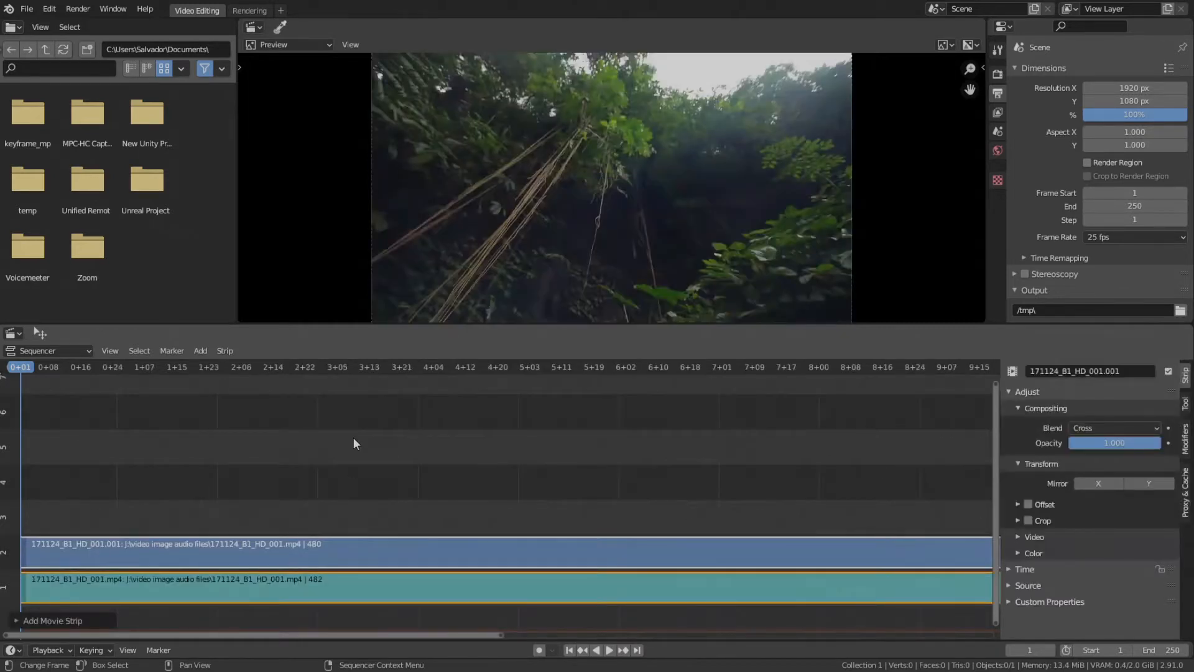
Inspect the source settings and resolution of the 171124_B1_HD_001 movie strip
scroll(539, 469, down, 6)
middle_drag(571, 469, 456, 471)
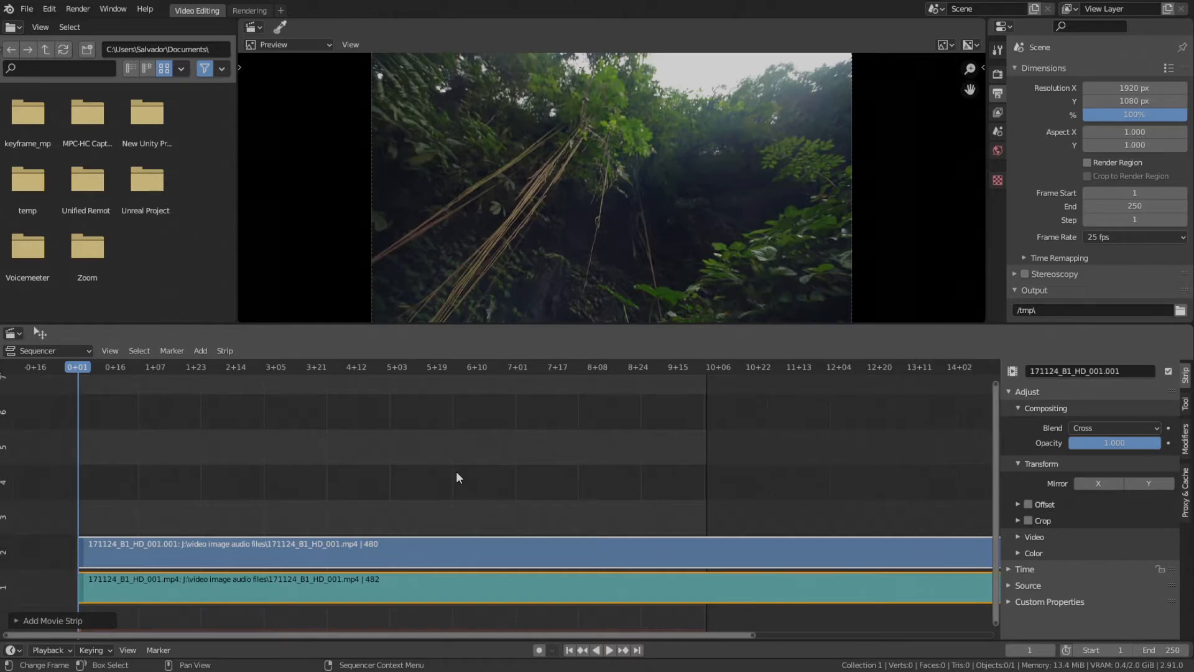
click(452, 563)
scroll(395, 545, down, 3)
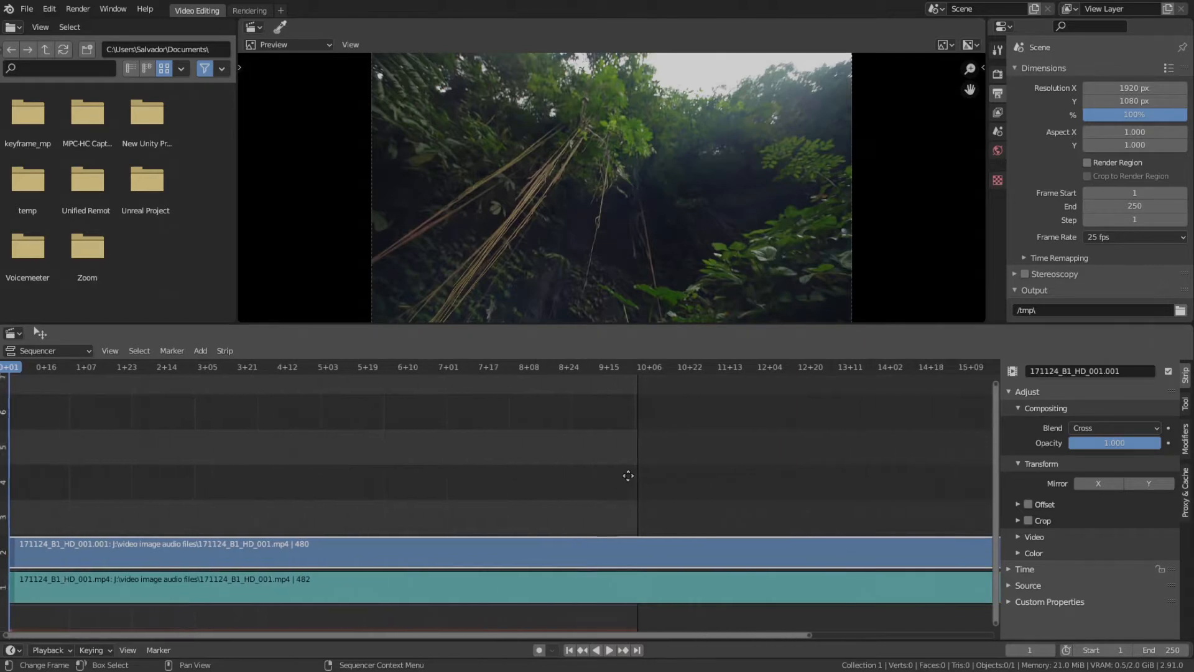
click(1015, 586)
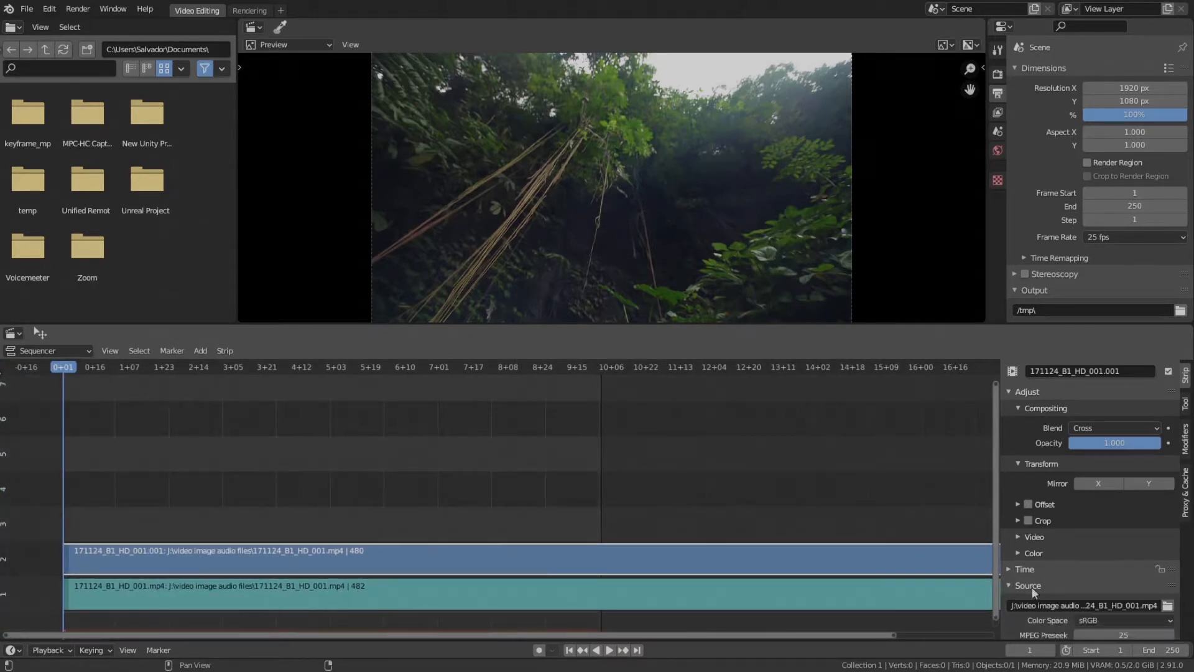
scroll(1031, 587, down, 3)
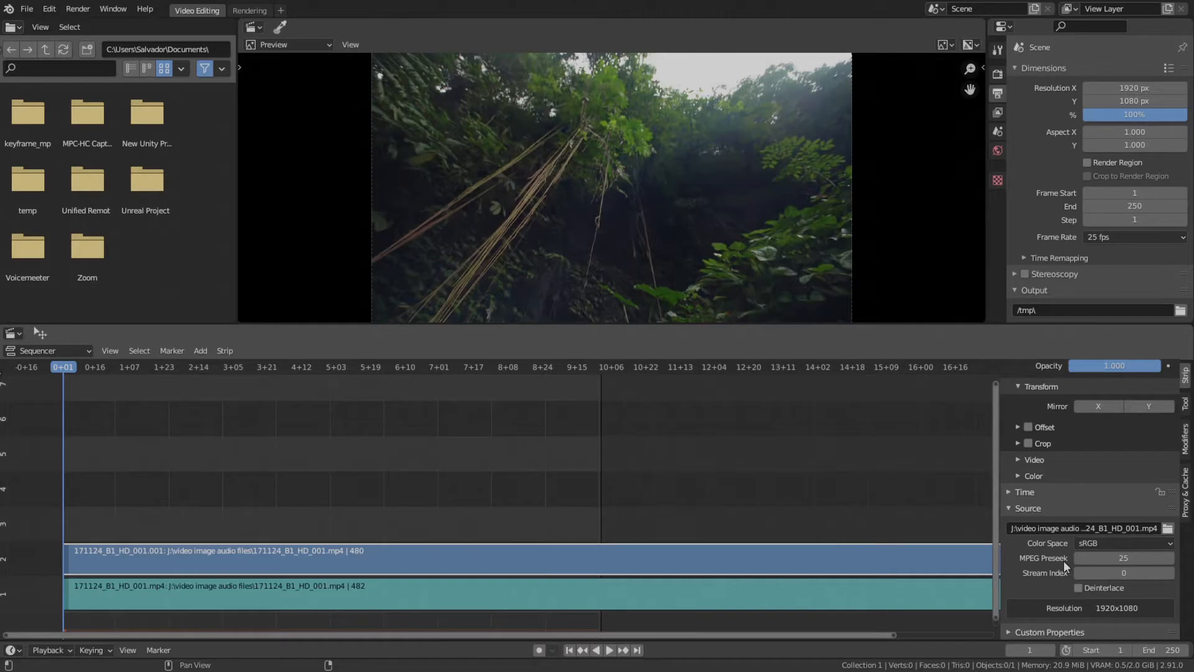
Delete both 171124_B1_HD_001 strips and add Dolphin.mp4 to the sequencer at frame 1
shift+click(434, 592)
key(Delete)
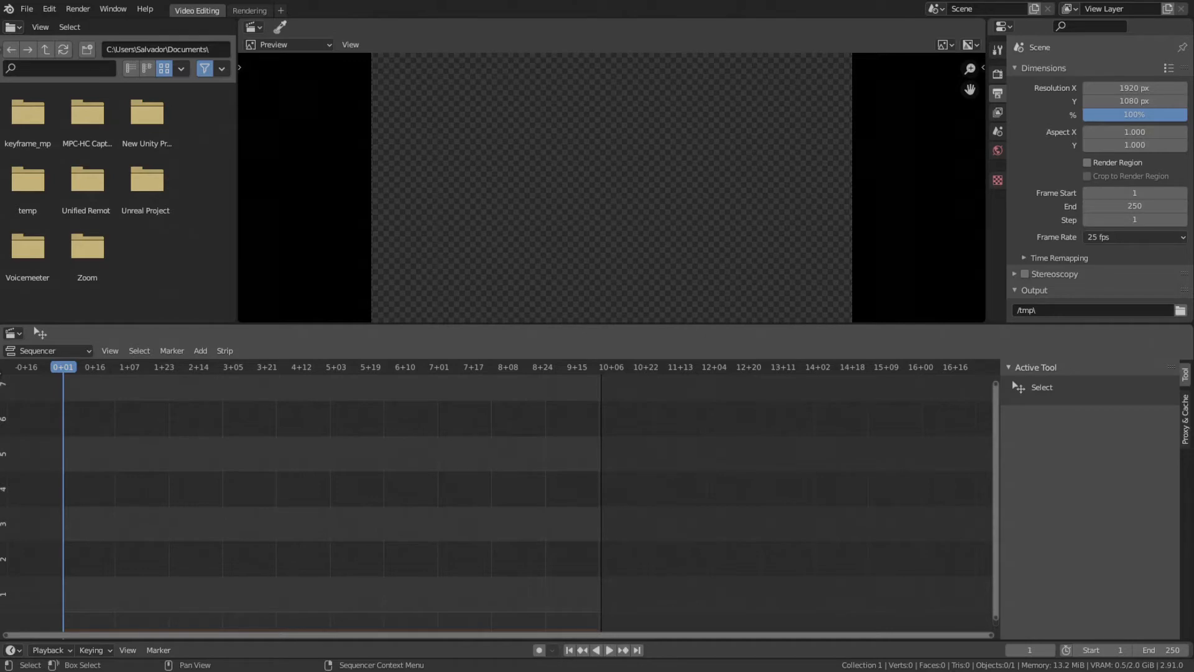
drag(313, 567, 326, 529)
middle_drag(284, 540, 471, 477)
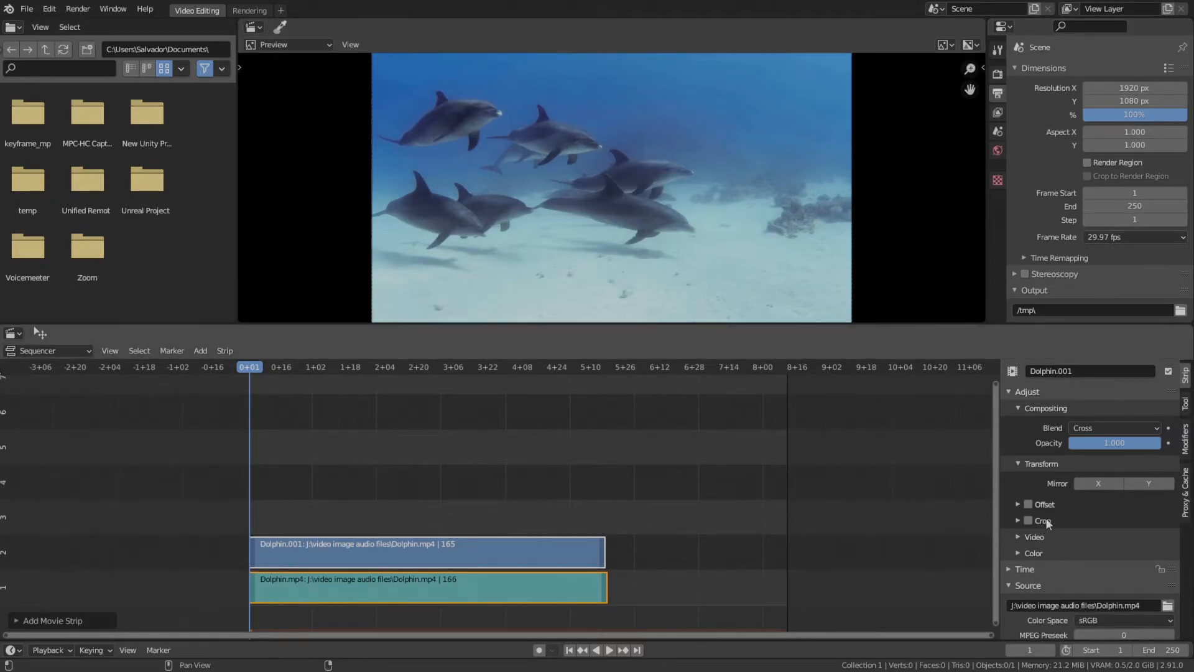
Inspect the Dolphin movie strip's source settings, including its MPEG Preseek and resolution
scroll(782, 546, down, 1)
scroll(771, 548, up, 1)
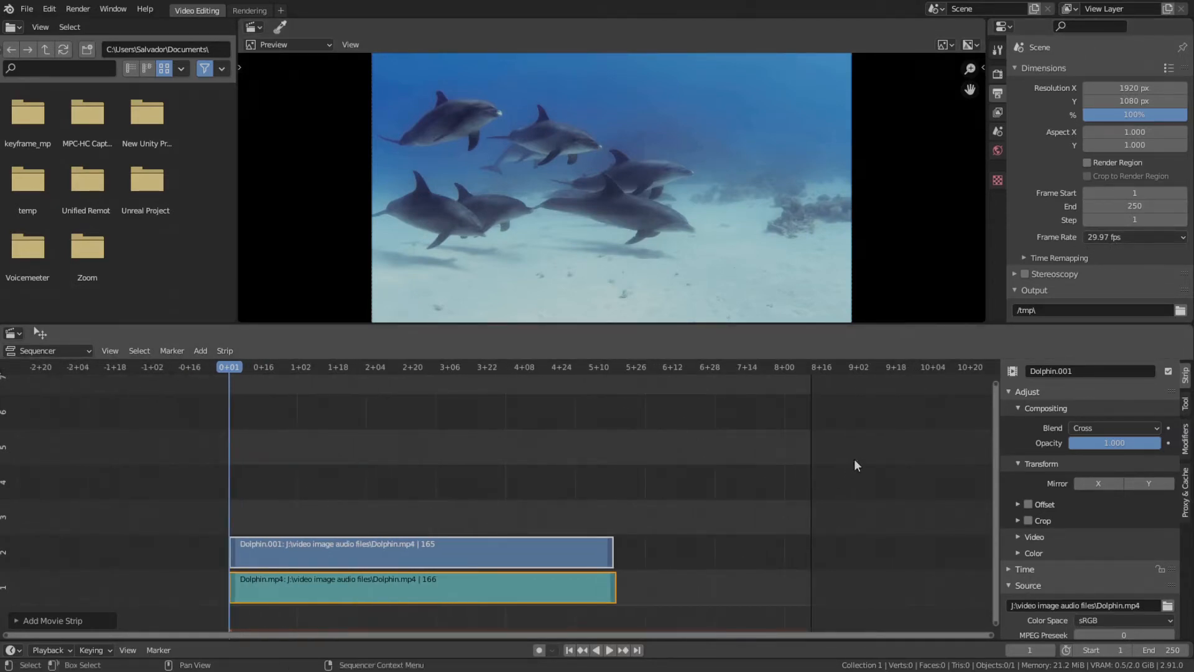
scroll(1024, 461, down, 3)
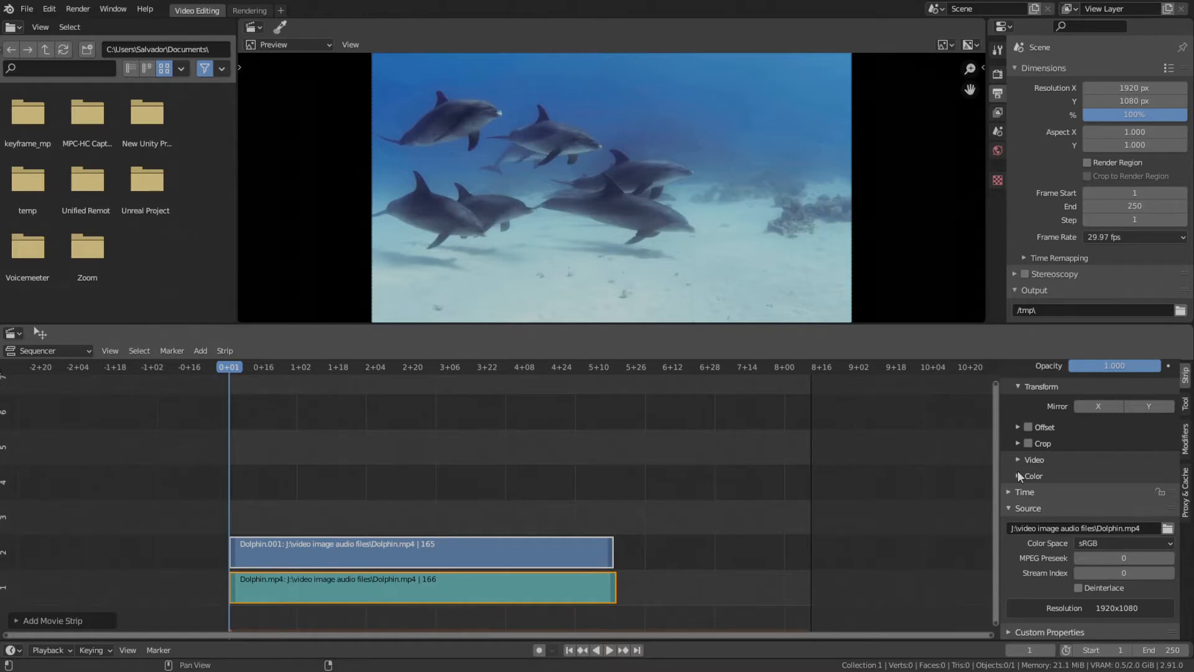
Delete both Dolphin strips and start a new Video Editing file without saving the changes
click(402, 592)
click(410, 552)
key(Delete)
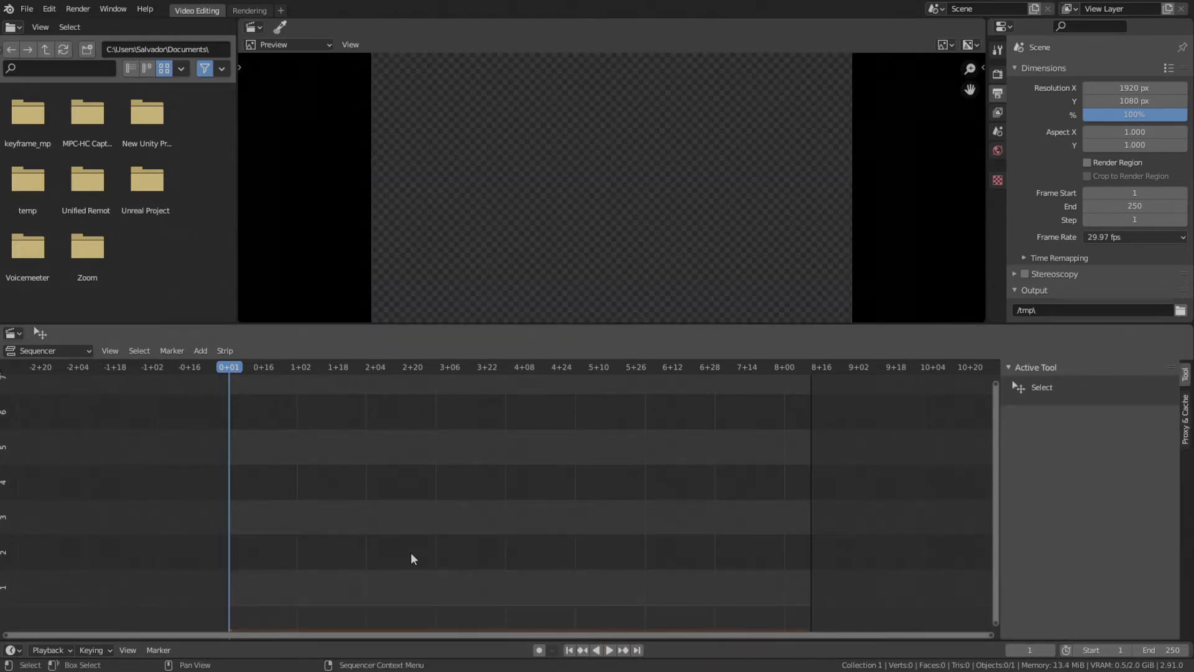
key(ctrl+n)
click(410, 552)
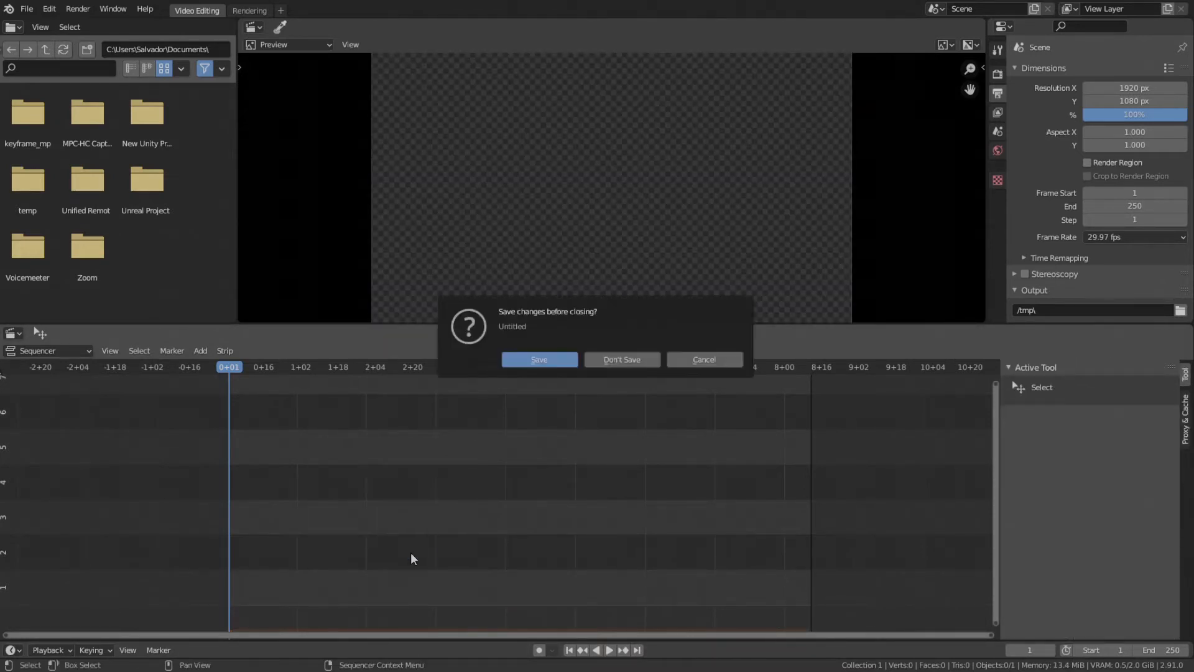
click(615, 359)
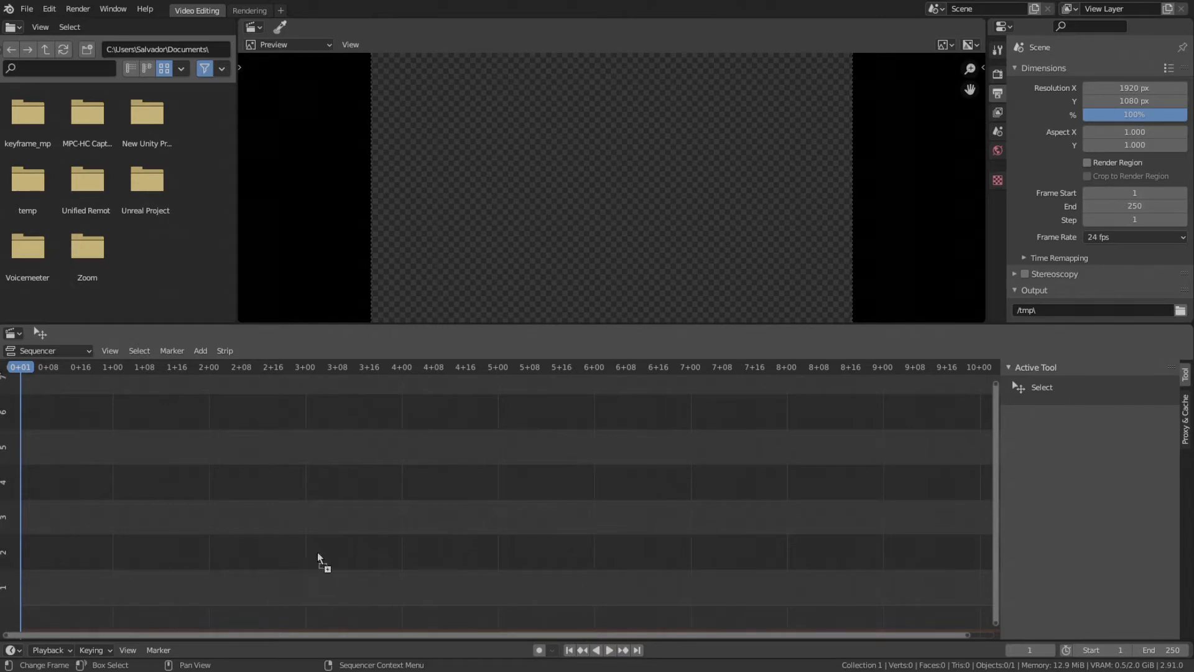
Add tears of steel.mp4 to the sequencer at frame 1
drag(327, 520, 327, 521)
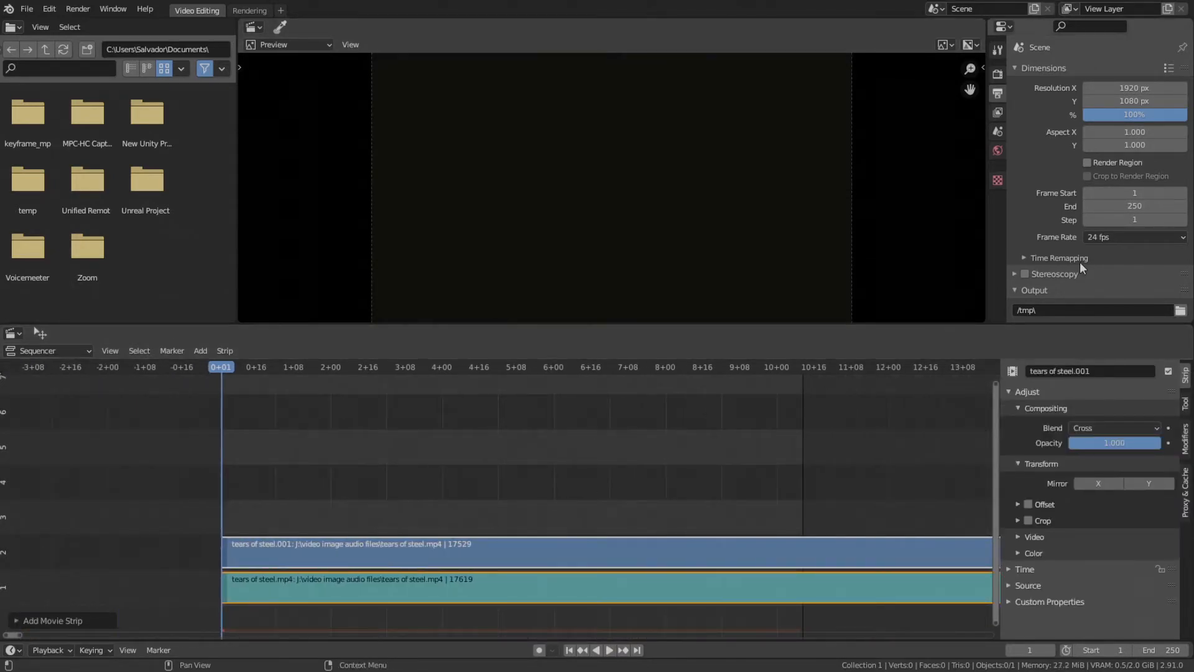
middle_drag(650, 473, 445, 469)
scroll(446, 469, down, 9)
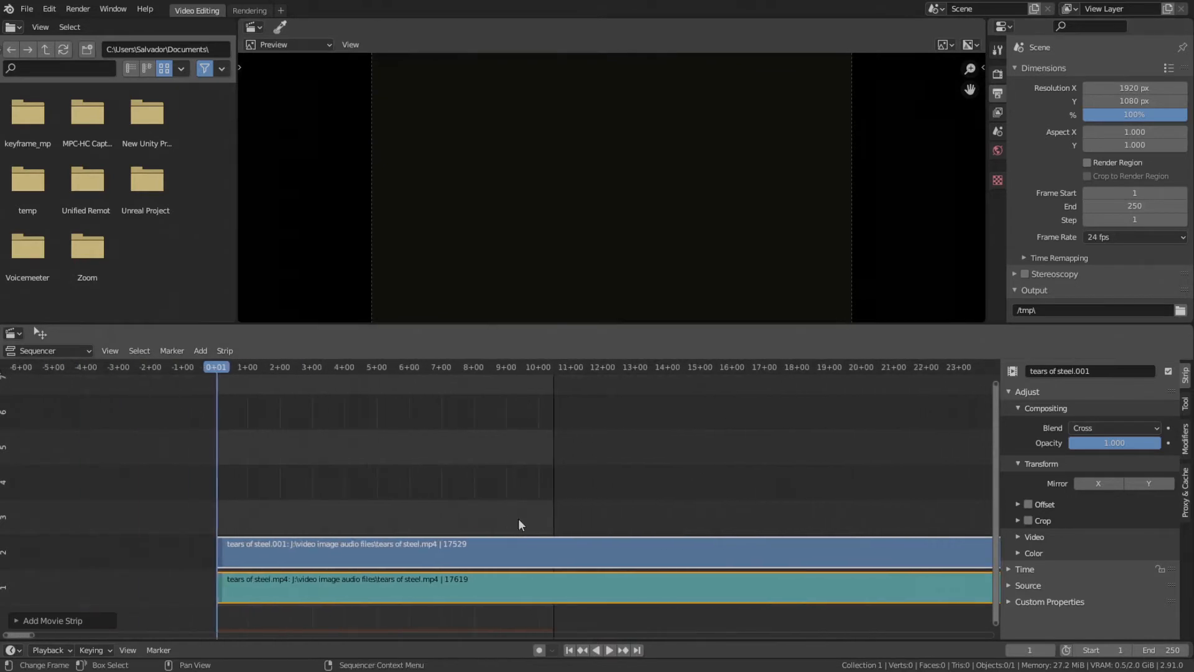
scroll(519, 519, down, 4)
Inspect the source settings and resolution of the tears of steel movie strip
click(388, 547)
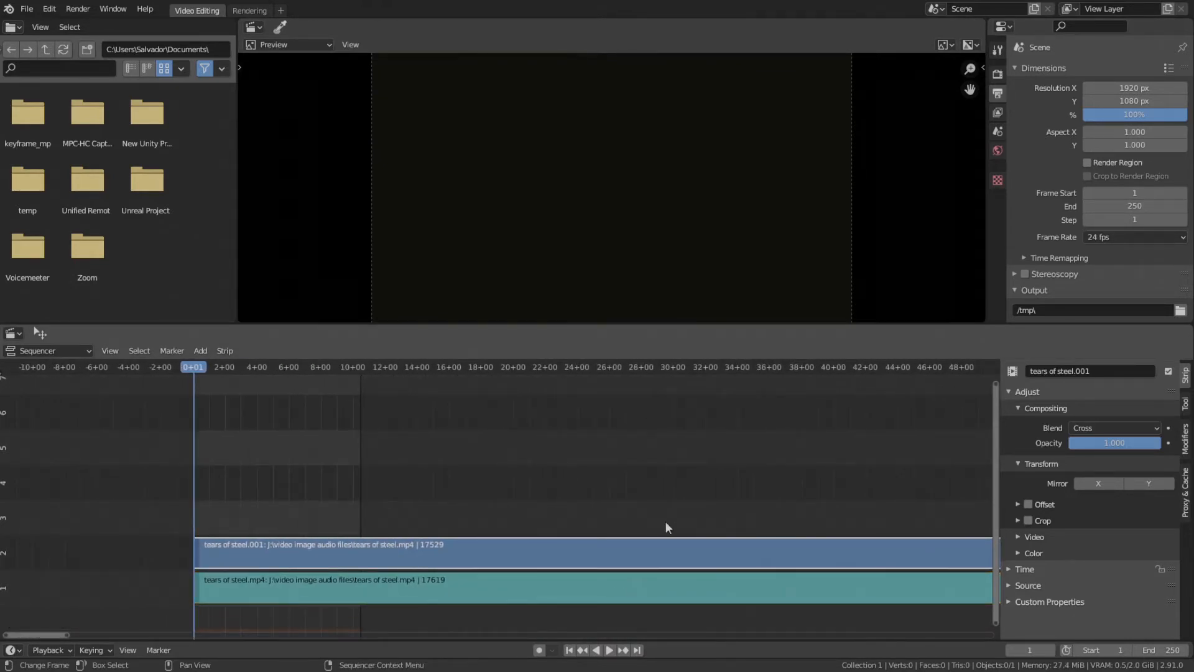
click(1010, 583)
scroll(1039, 564, down, 3)
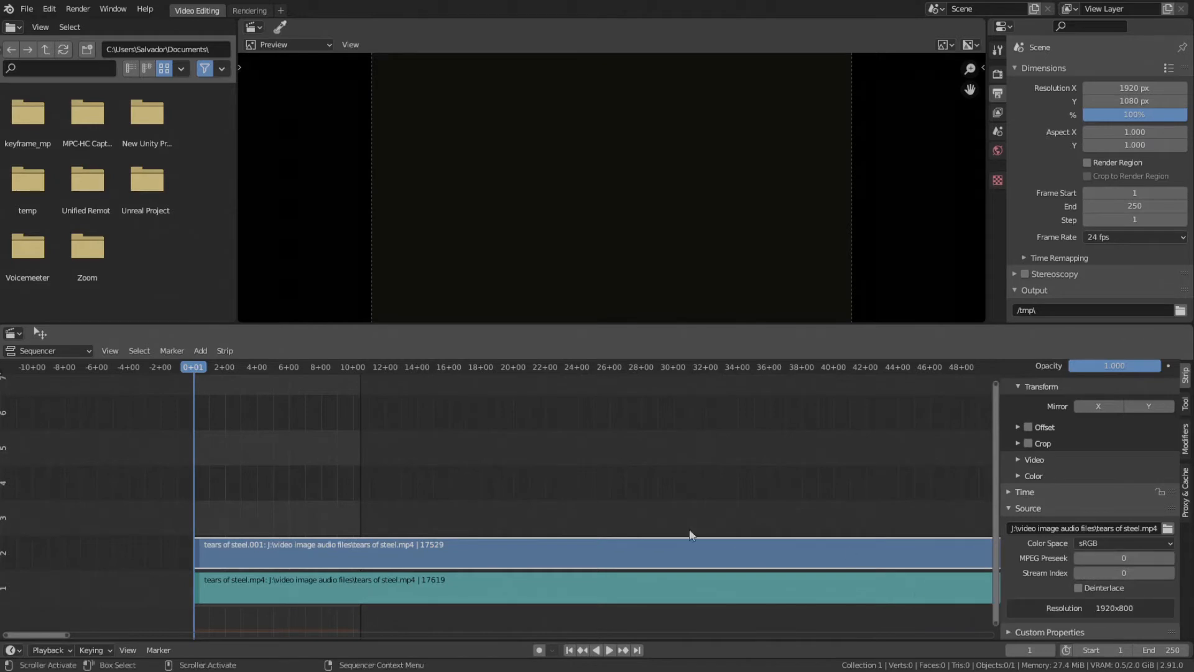
Delete both tears of steel strips and add 171124_C1_HD_012.mp4 to the sequencer at frame 1
click(291, 583)
shift+click(296, 562)
key(Delete)
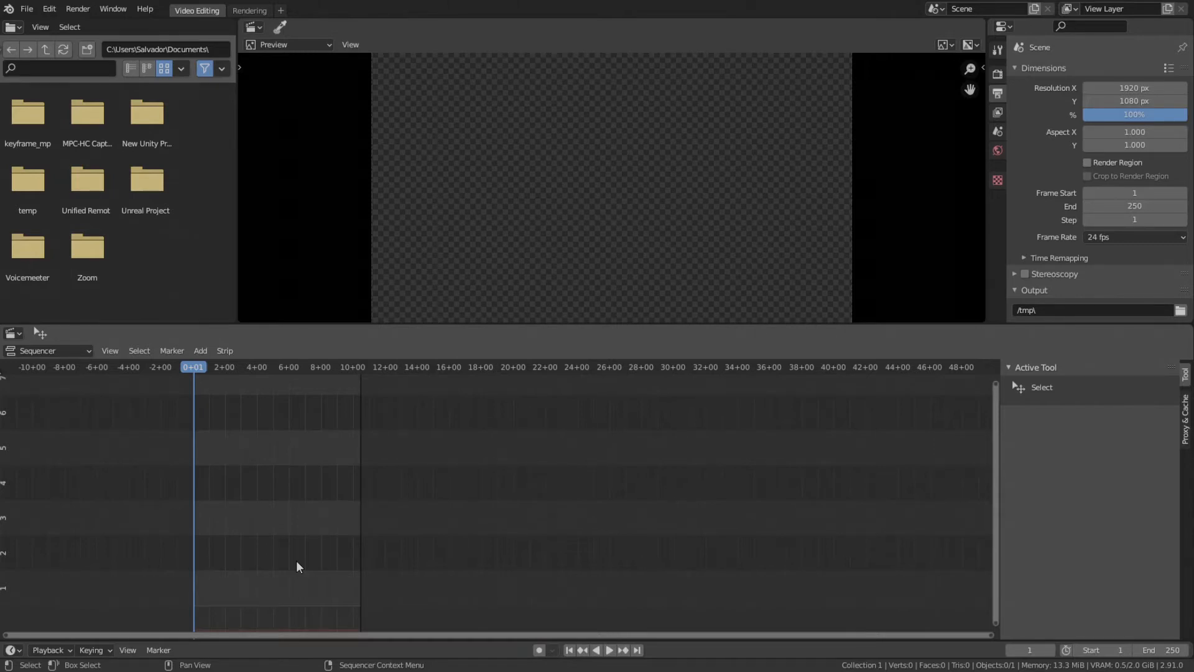
scroll(360, 506, up, 3)
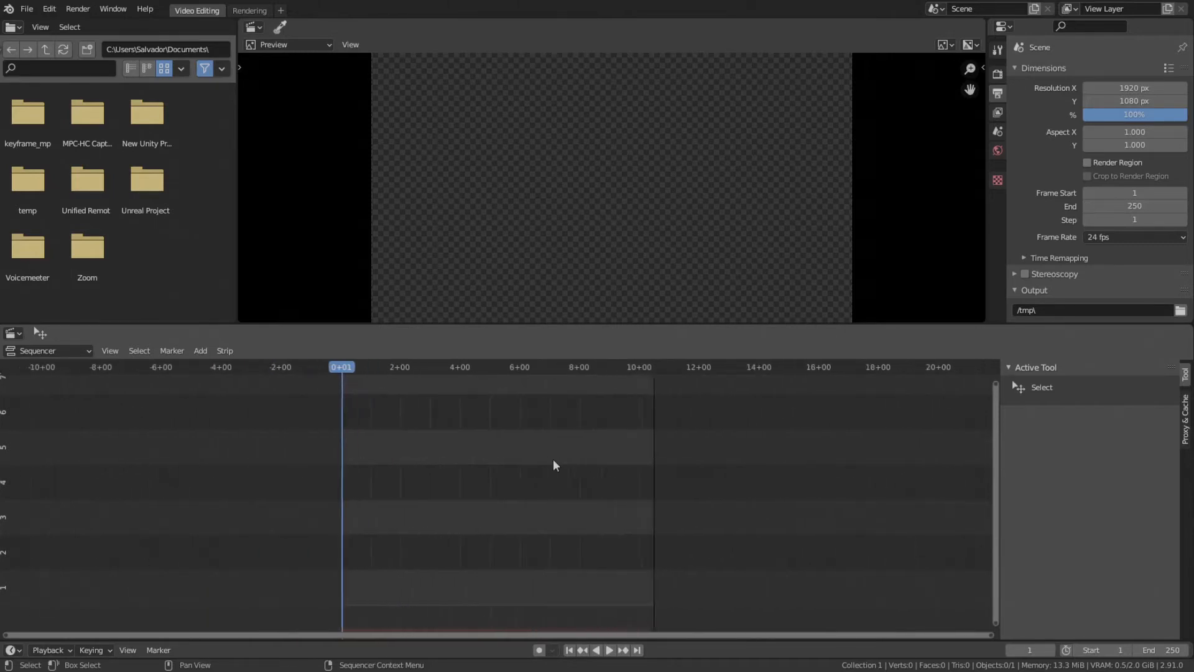
scroll(539, 471, up, 1)
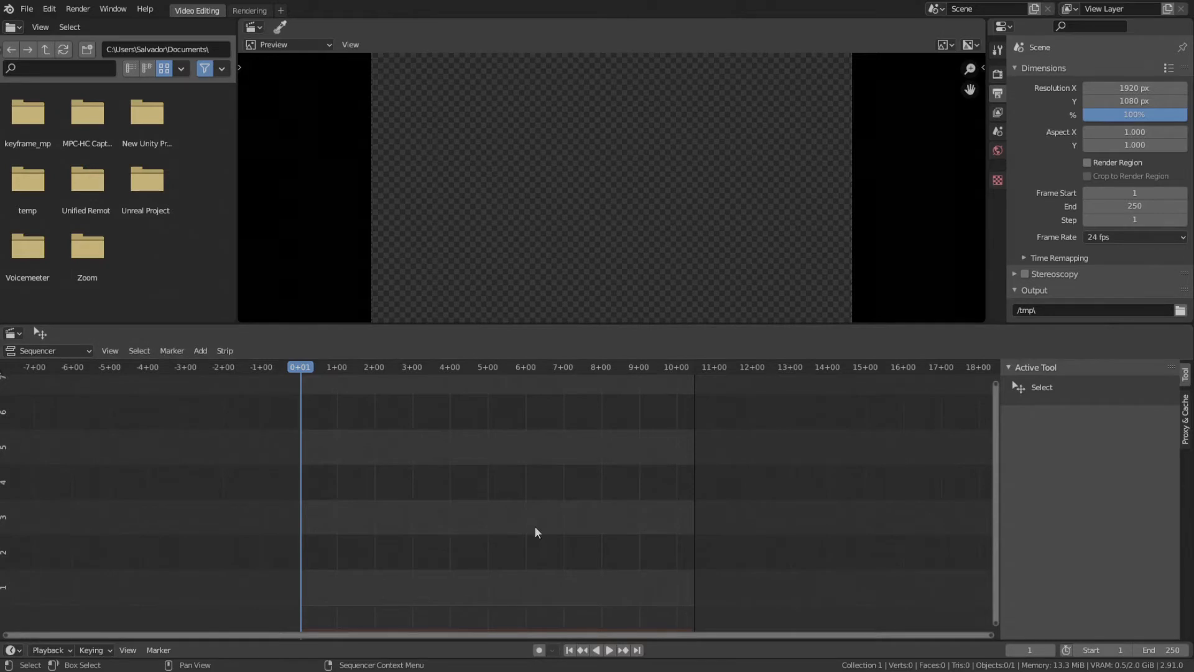
middle_drag(479, 516, 294, 516)
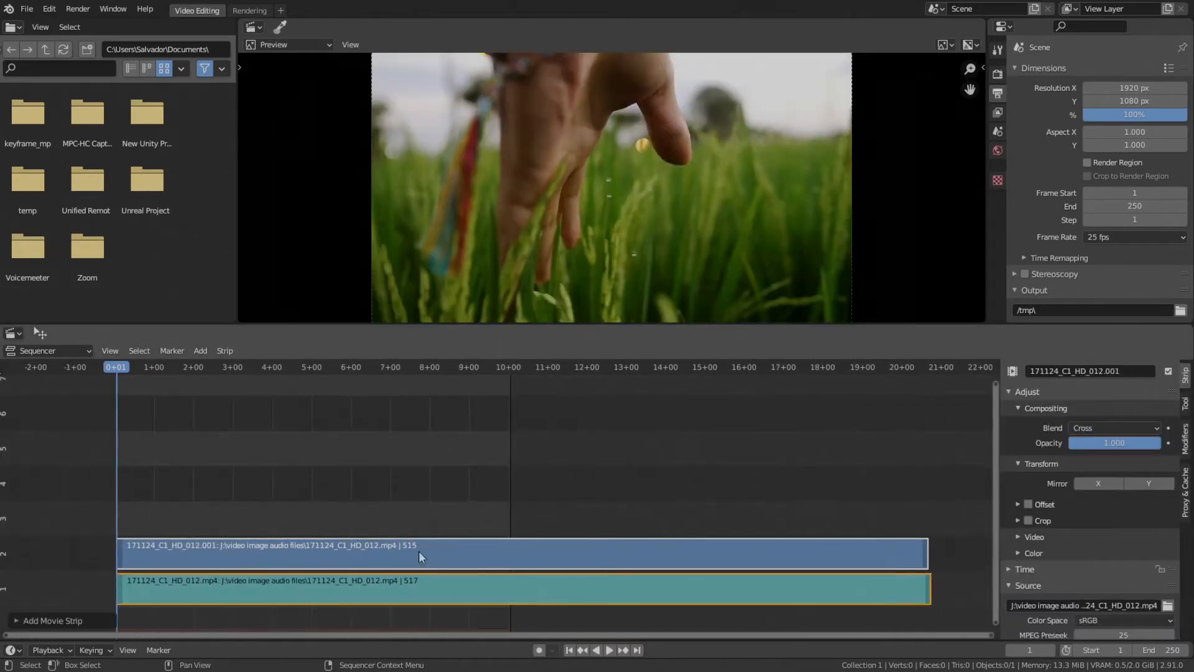
Set the MPEG Preseek of the 171124_C1_HD_012 movie strip to 50 in its source settings
middle_drag(419, 550, 357, 531)
click(367, 546)
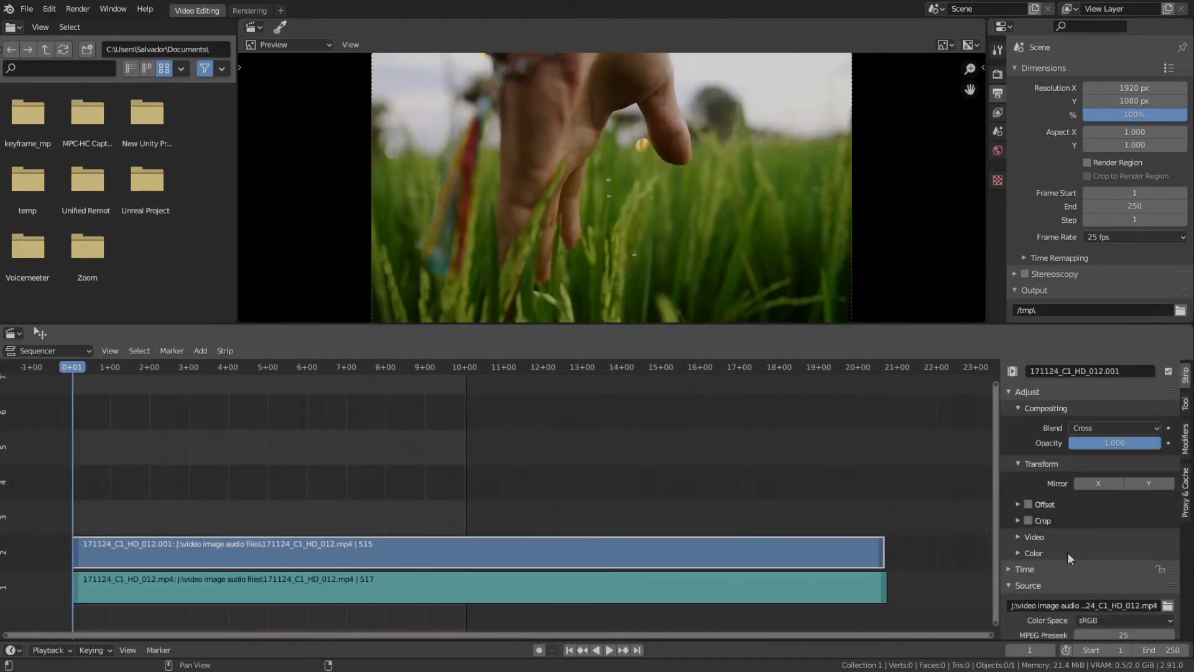
scroll(1067, 552, down, 3)
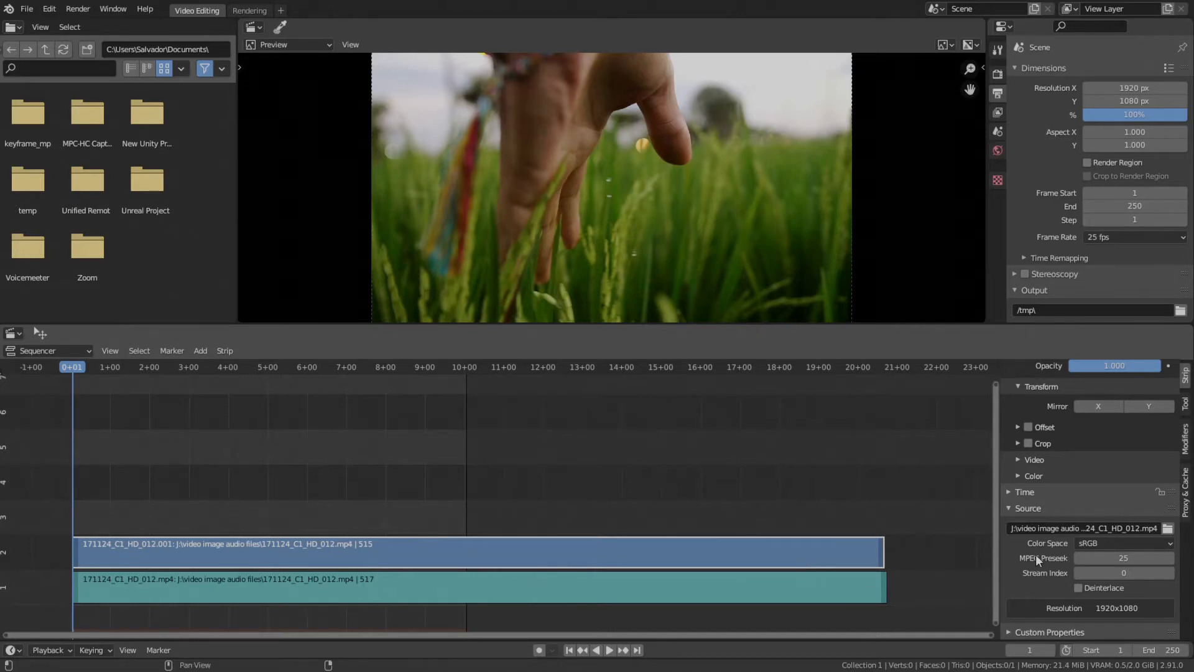
drag(1082, 558, 1097, 567)
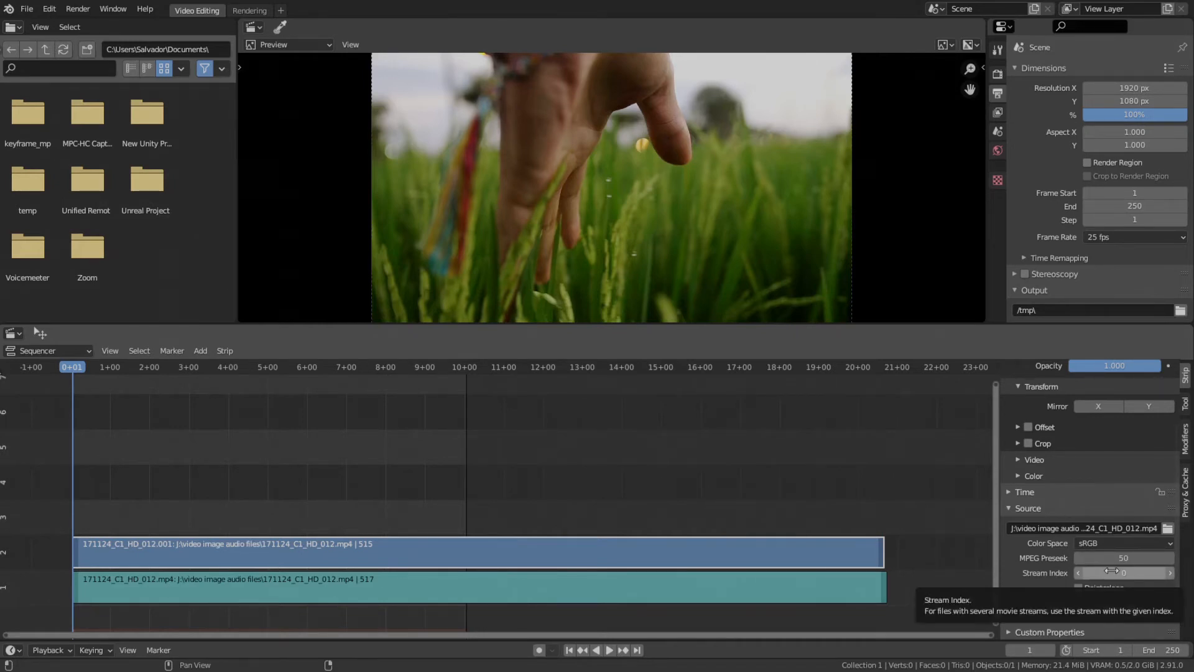
middle_drag(564, 510, 648, 511)
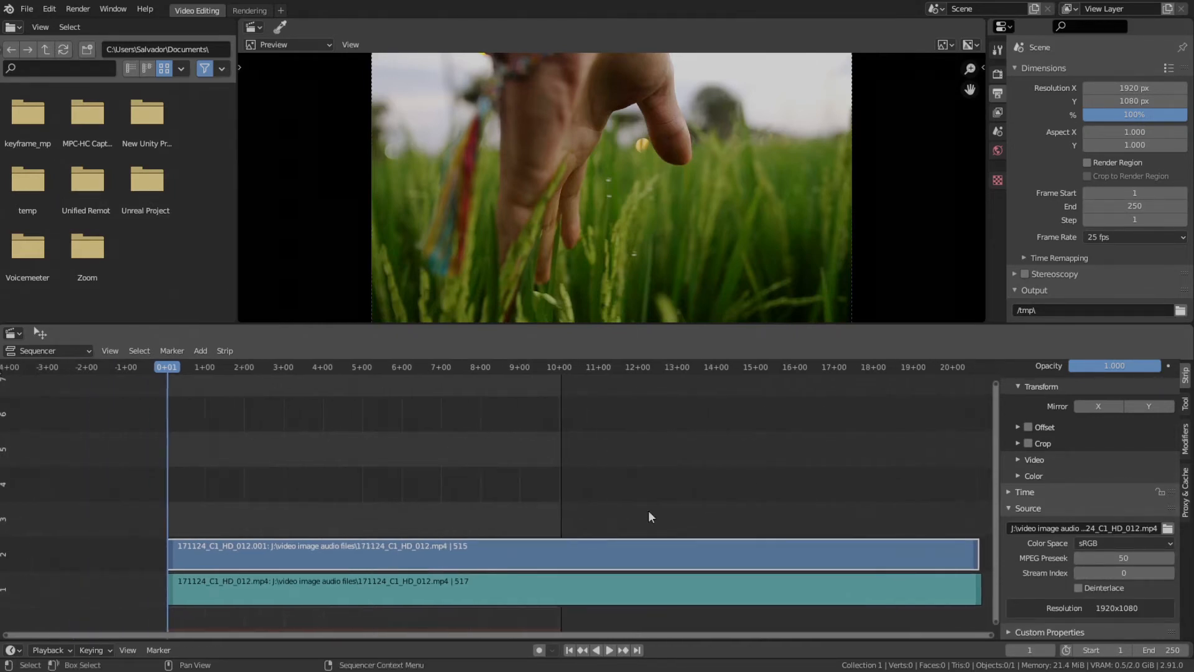
scroll(648, 511, up, 3)
scroll(650, 512, down, 5)
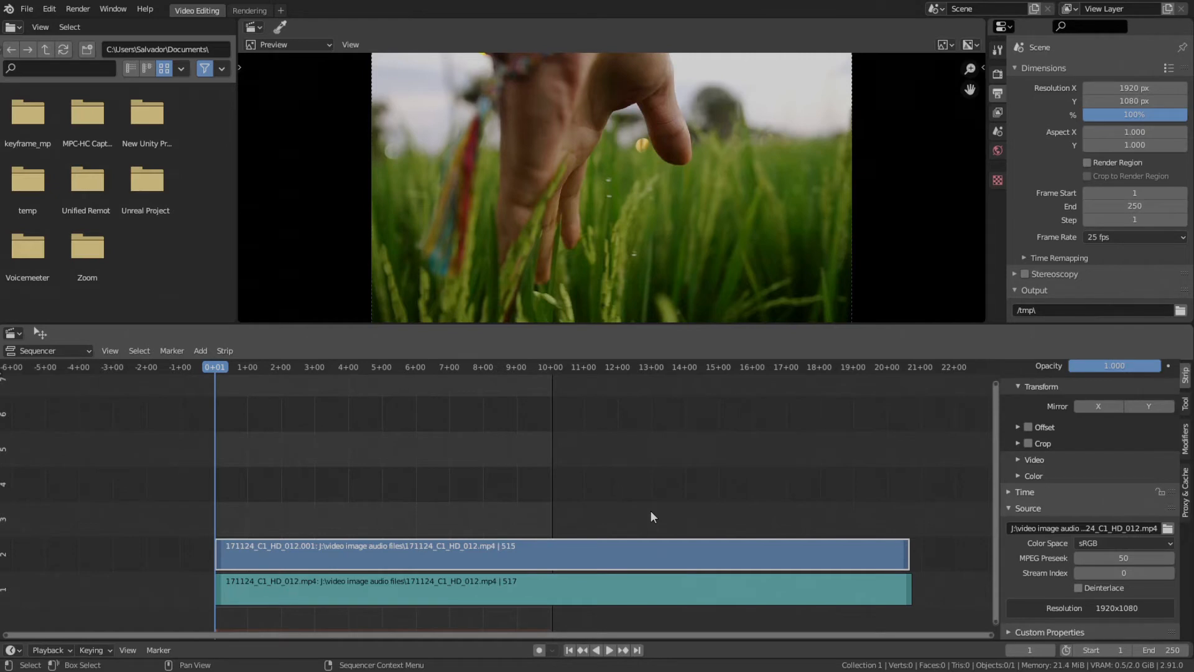
scroll(468, 474, down, 2)
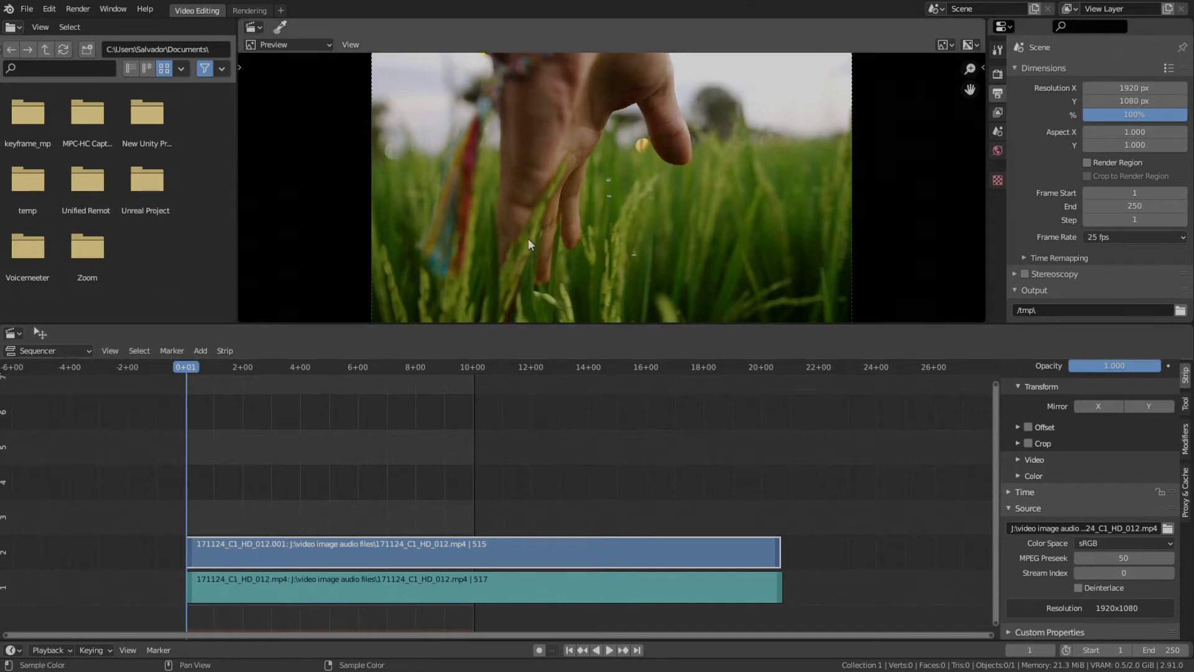
Set the preview's Proxy Render Size to "No proxy, full render" and fit the whole frame in the preview
click(982, 68)
click(977, 97)
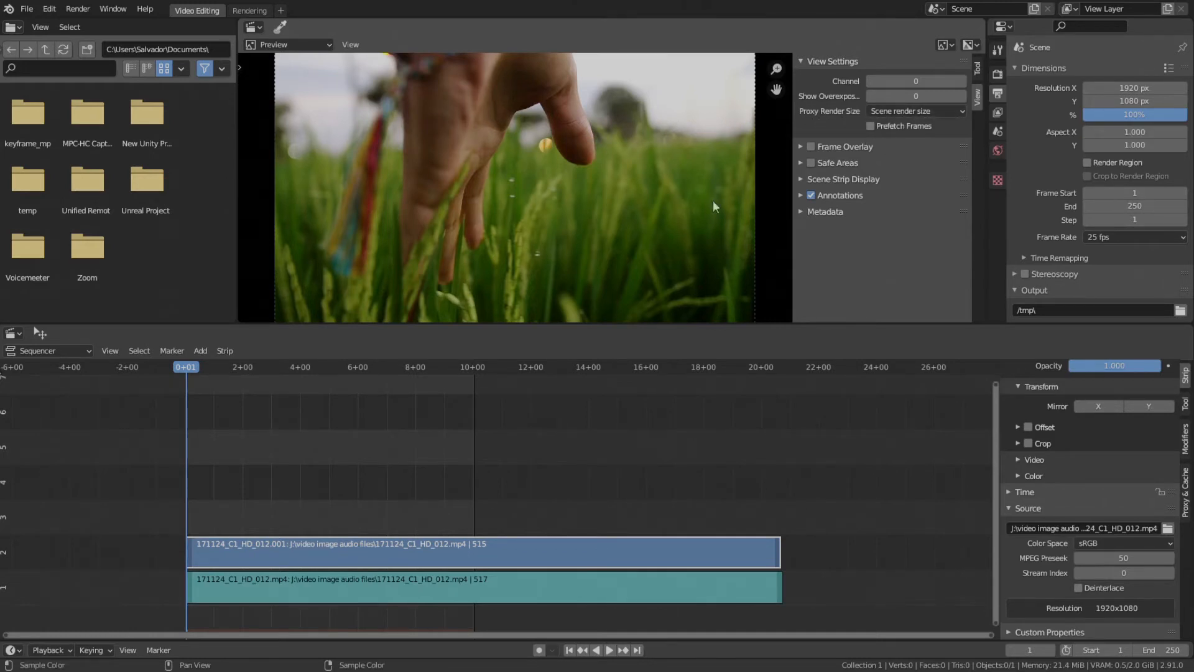
click(938, 111)
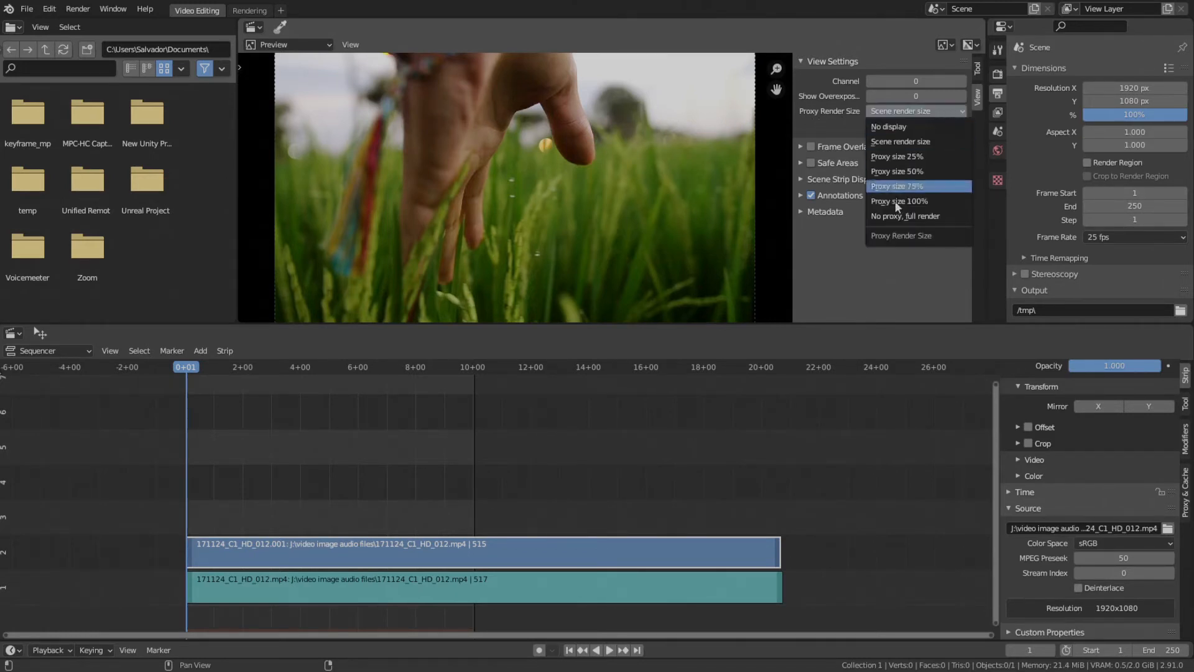
click(927, 216)
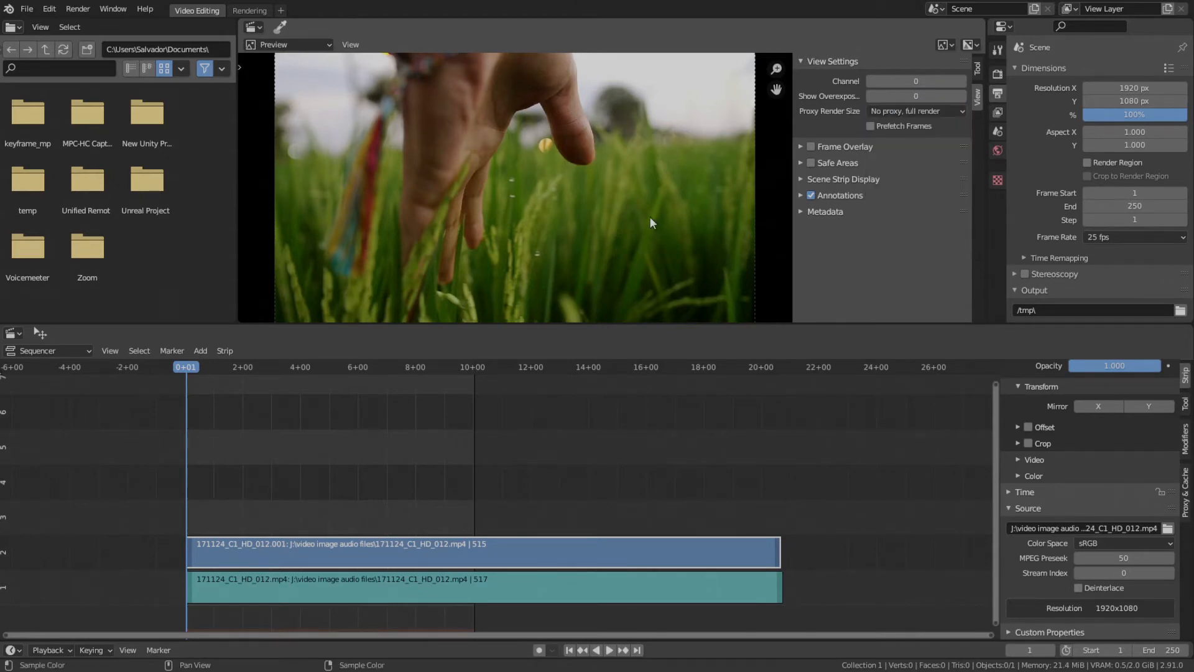
middle_drag(650, 216, 580, 214)
scroll(617, 202, down, 1)
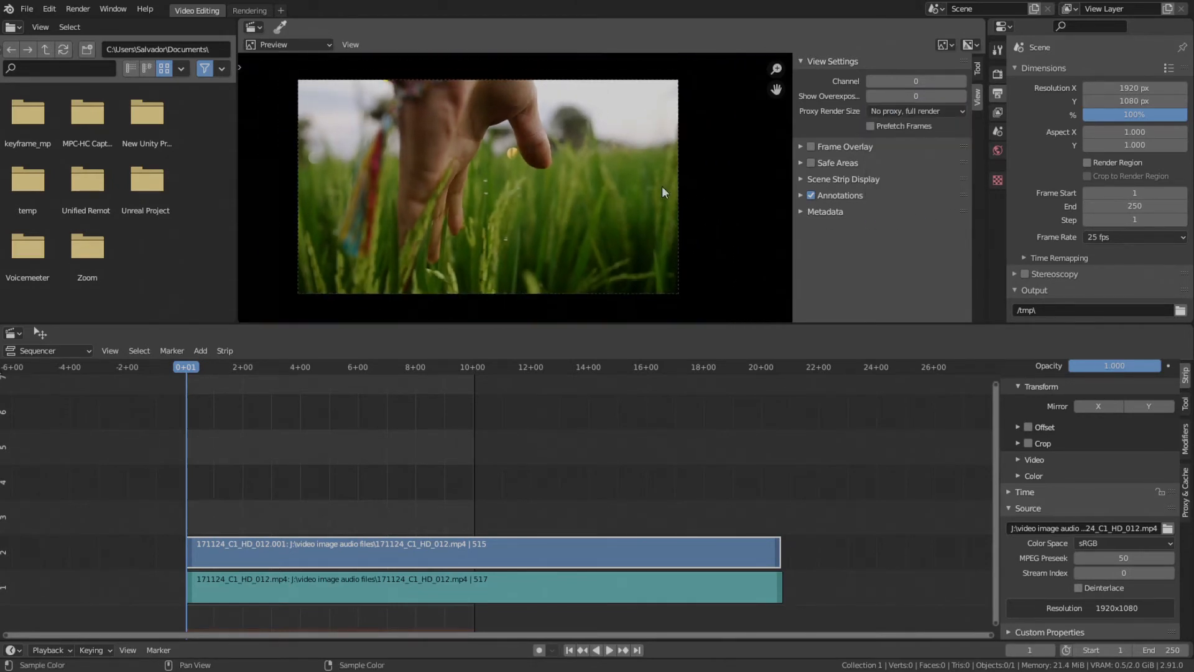
middle_drag(662, 185, 737, 185)
middle_drag(564, 175, 527, 174)
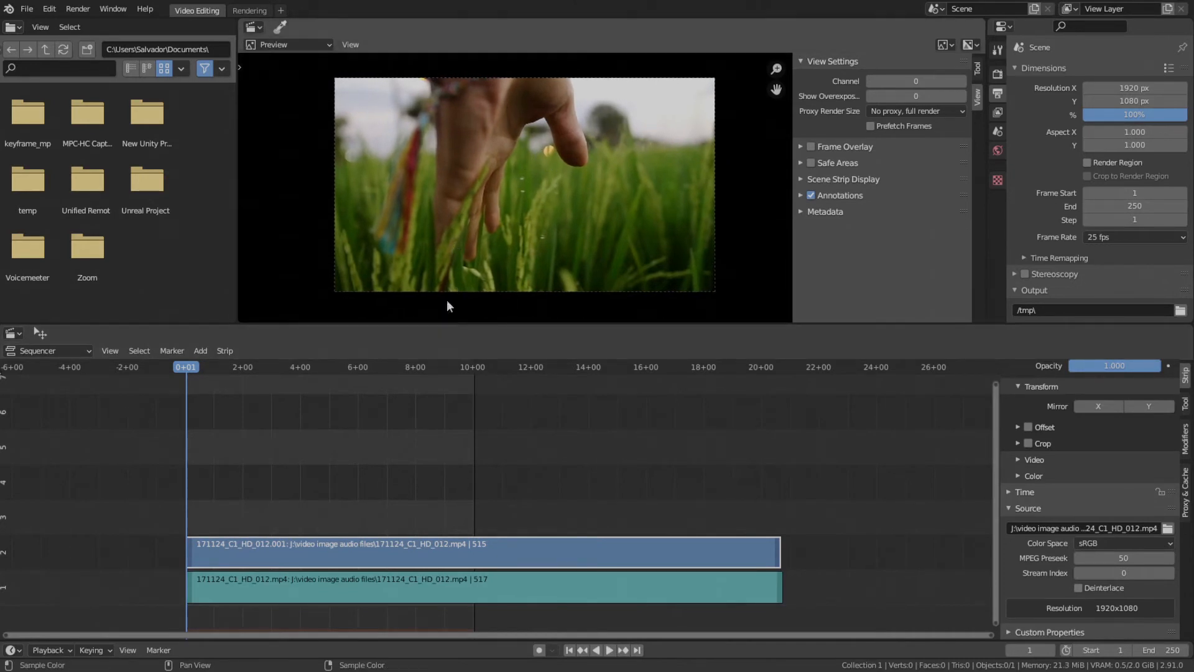
Play the 171124_C1_HD_012 clip in the preview to check its frame rate, and stop the playback
key(space)
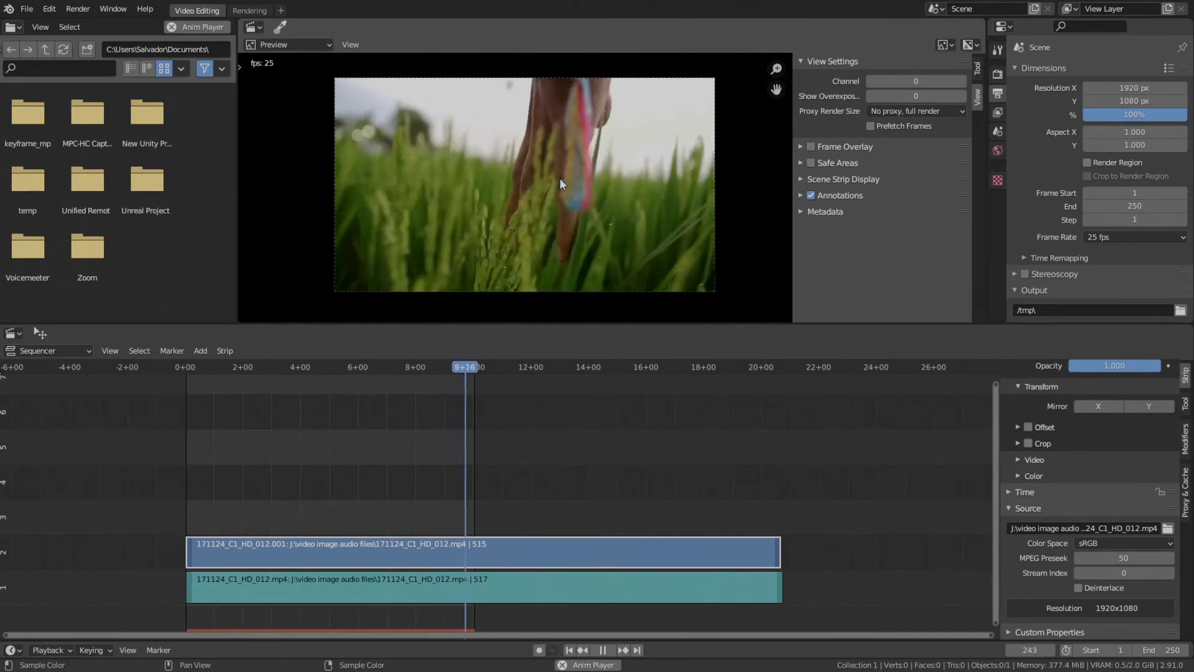
middle_drag(454, 199, 504, 208)
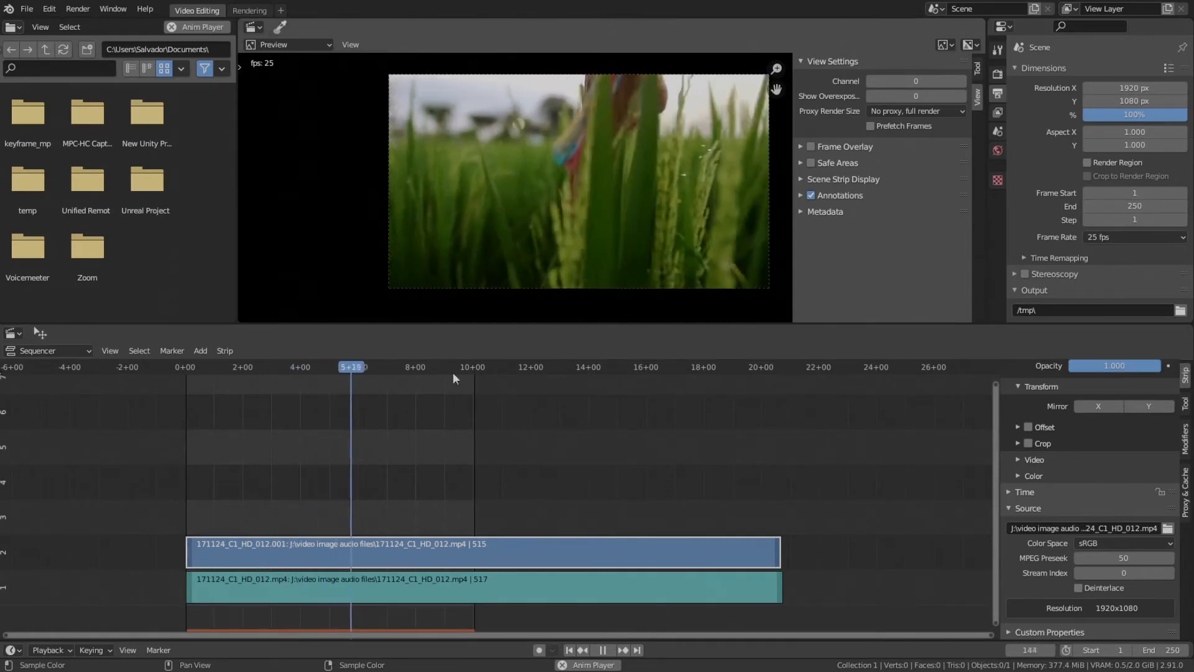
middle_drag(381, 594, 389, 594)
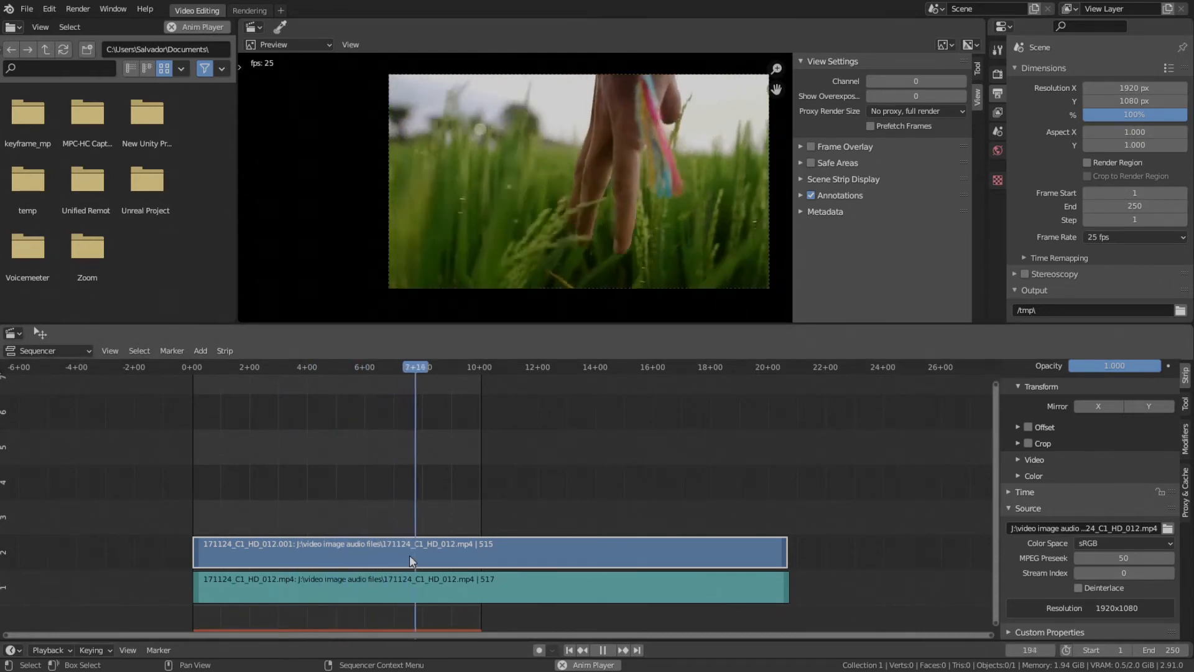
key(space)
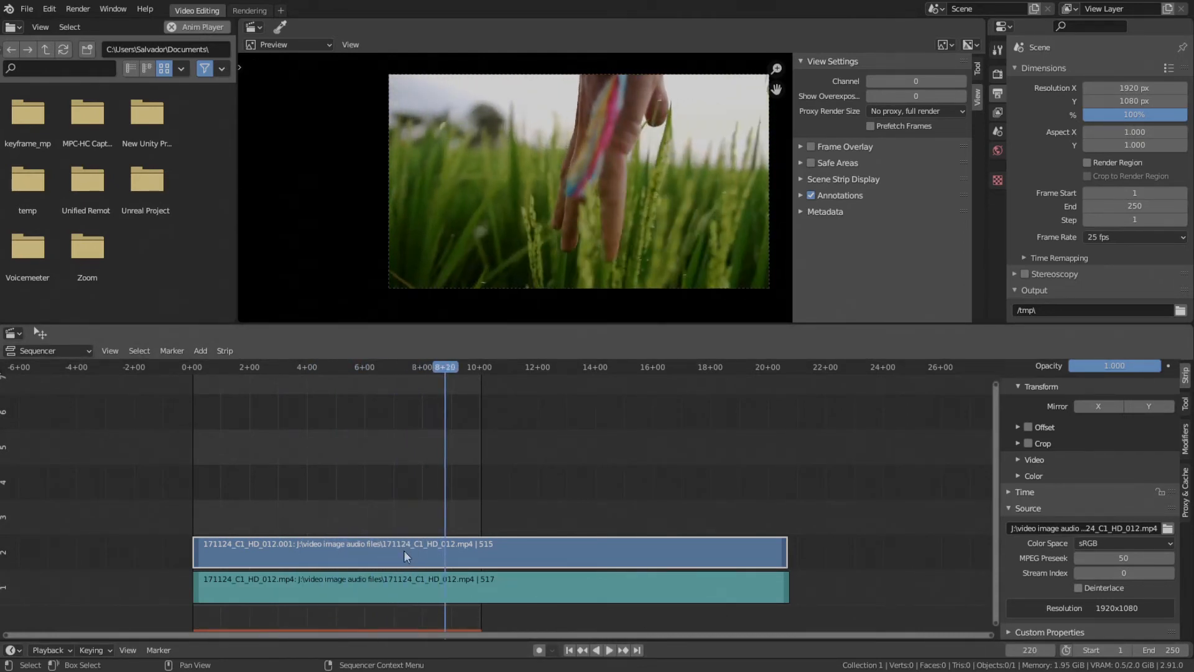
Move the playhead to 2+20 and refresh all sequencer data to clear the cached frames
drag(449, 371, 243, 386)
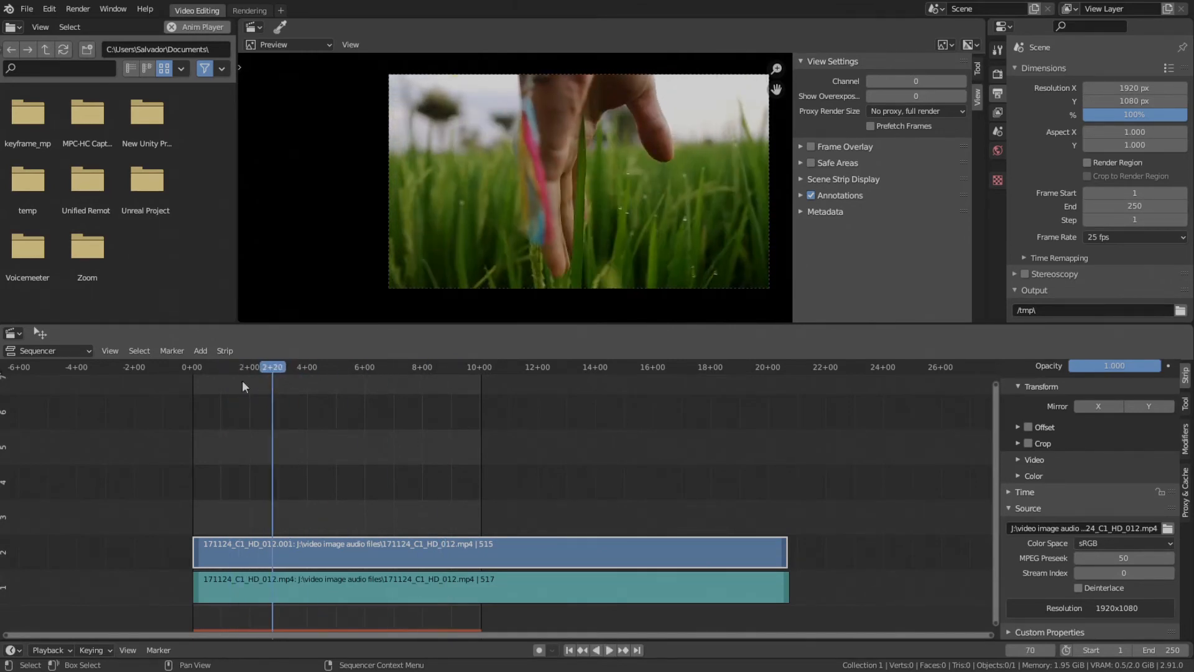
click(110, 350)
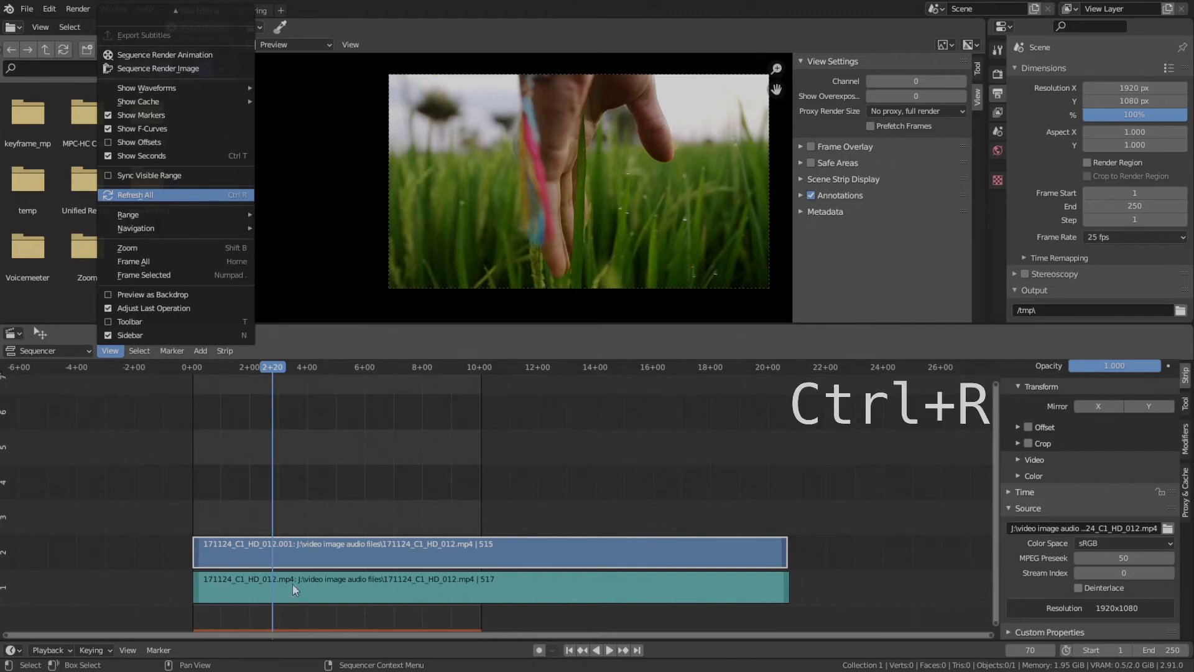
key(ctrl+r)
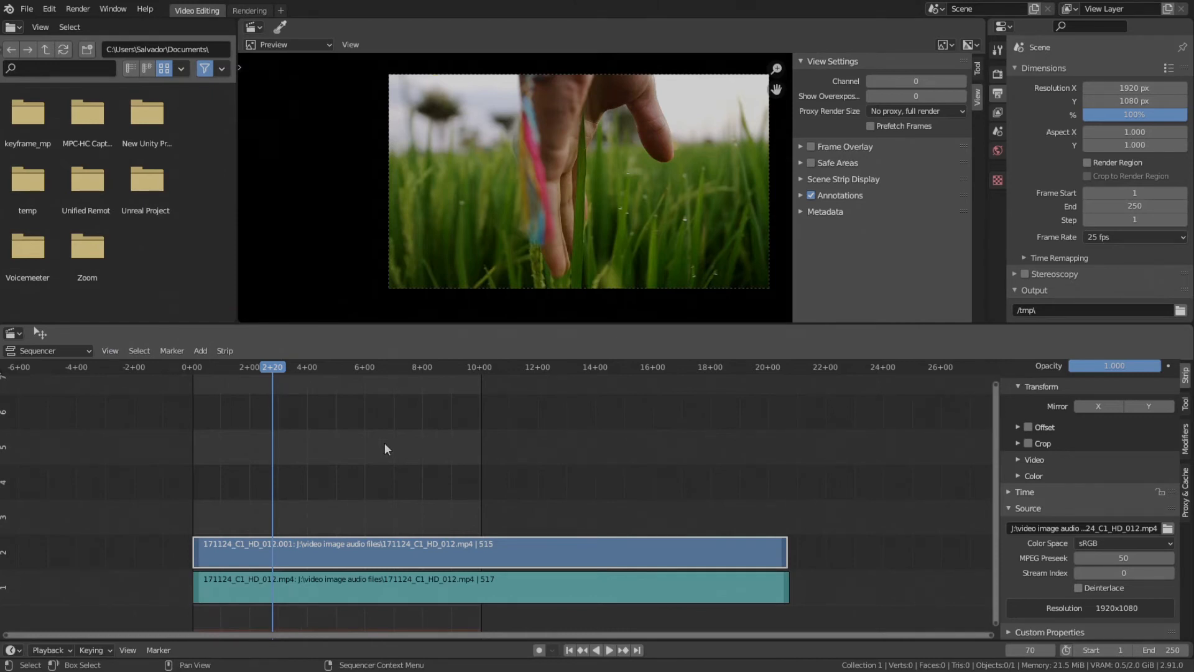
Return to the first frame and play the sequence again to check the playback frame rate
key(shift+Left)
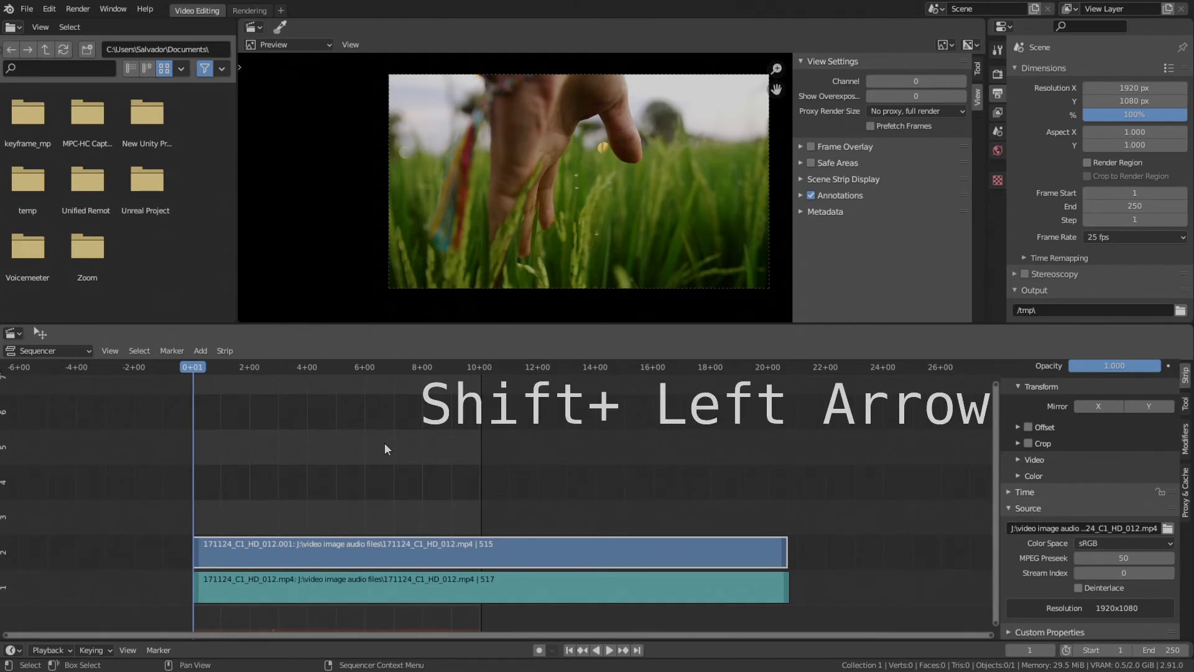
key(space)
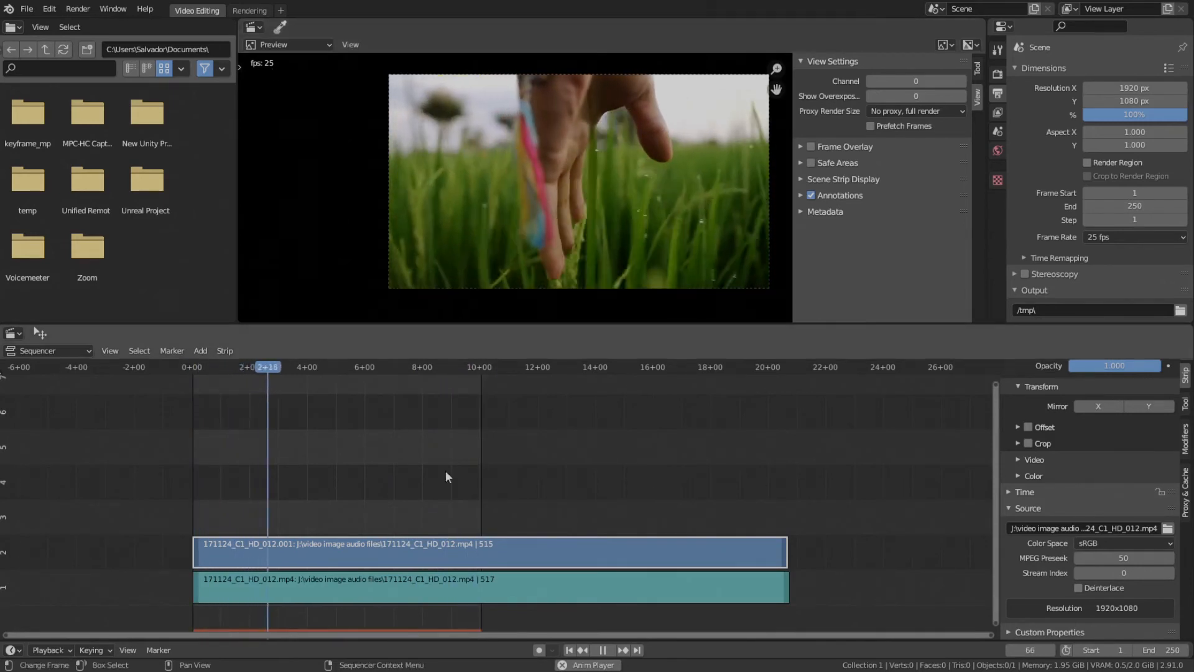
middle_drag(459, 455, 481, 442)
scroll(479, 454, up, 1)
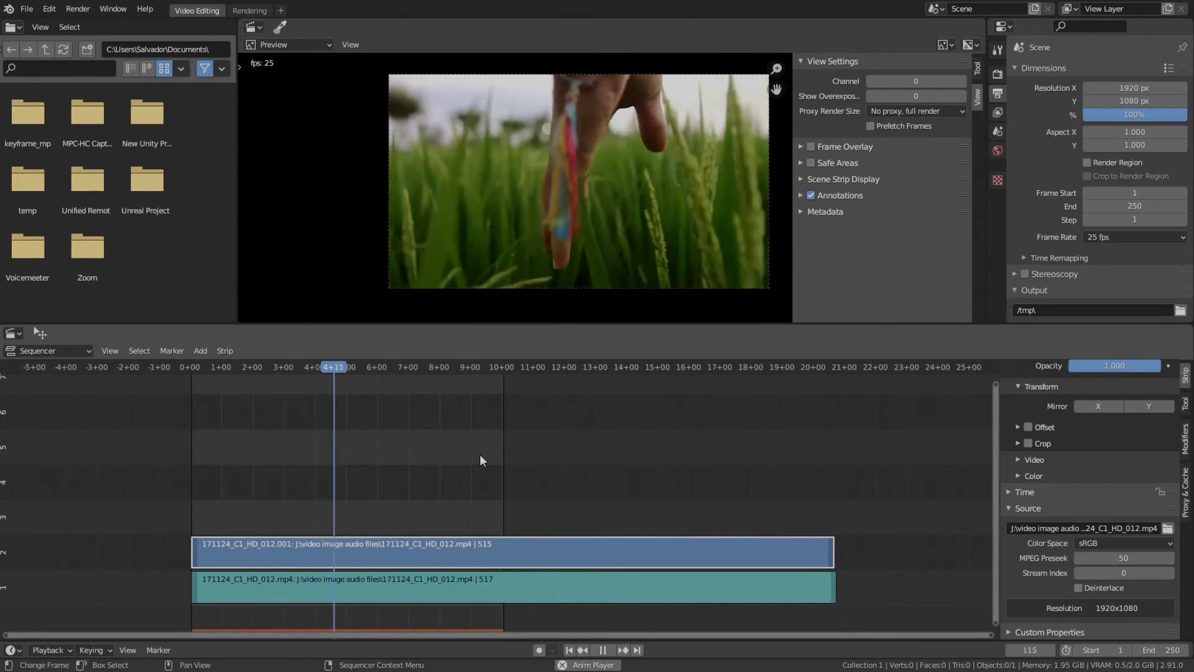